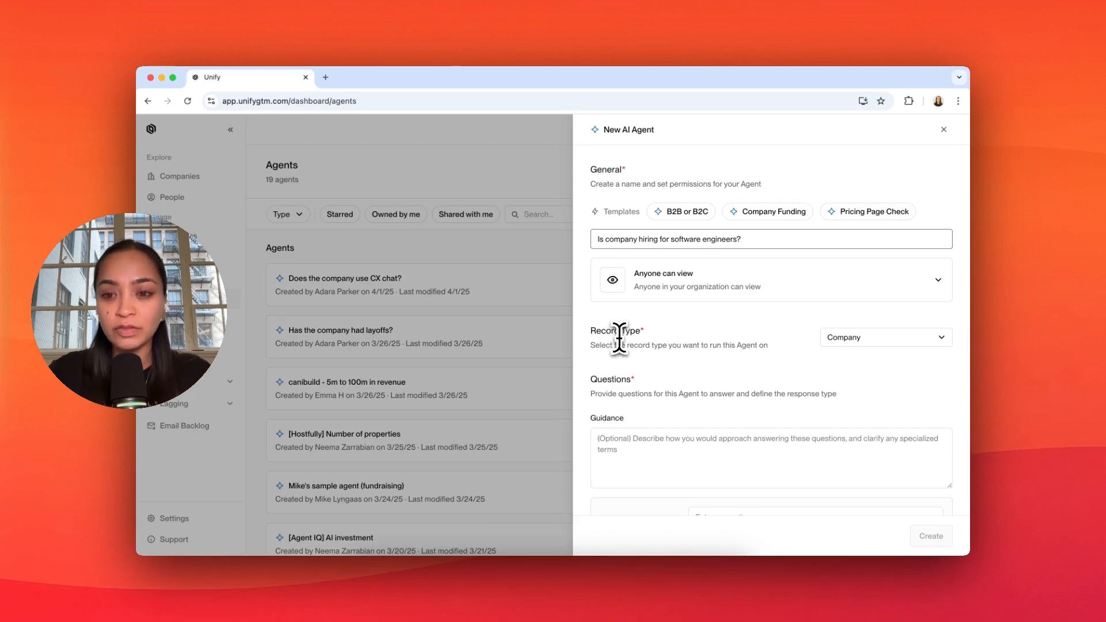
Step: Enter "Is the company hiring software engineers?" as the agent's first question
{"action": "scroll", "coordinate": [839, 348], "scroll_direction": "down", "scroll_amount": 3}
{"action": "left_click", "coordinate": [730, 390]}
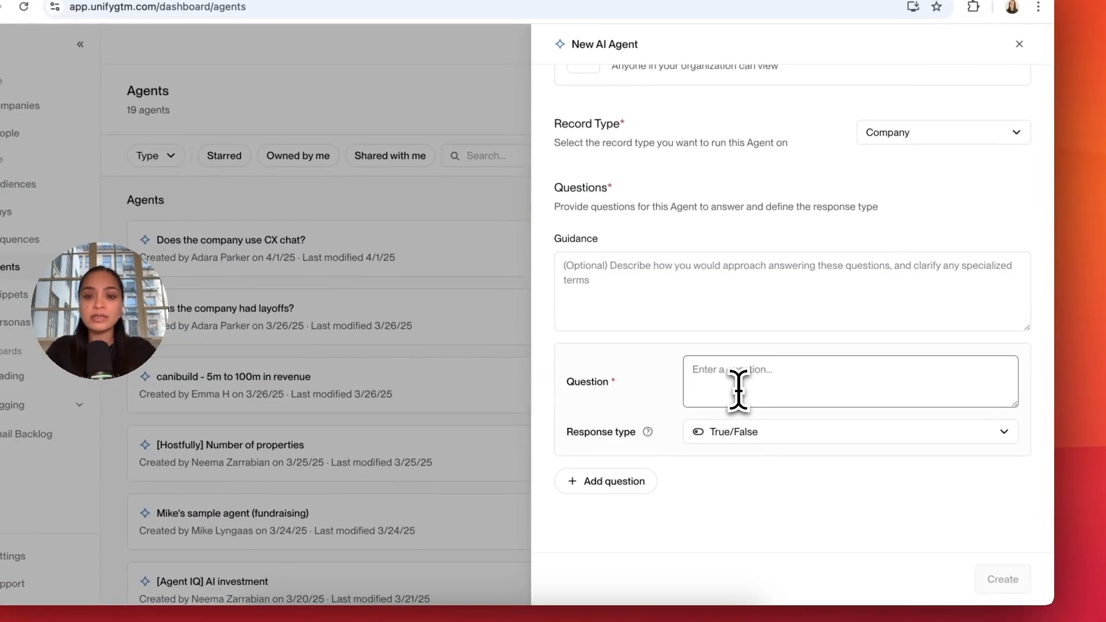
{"action": "type", "text": "Is the company hiring software engineers?"}
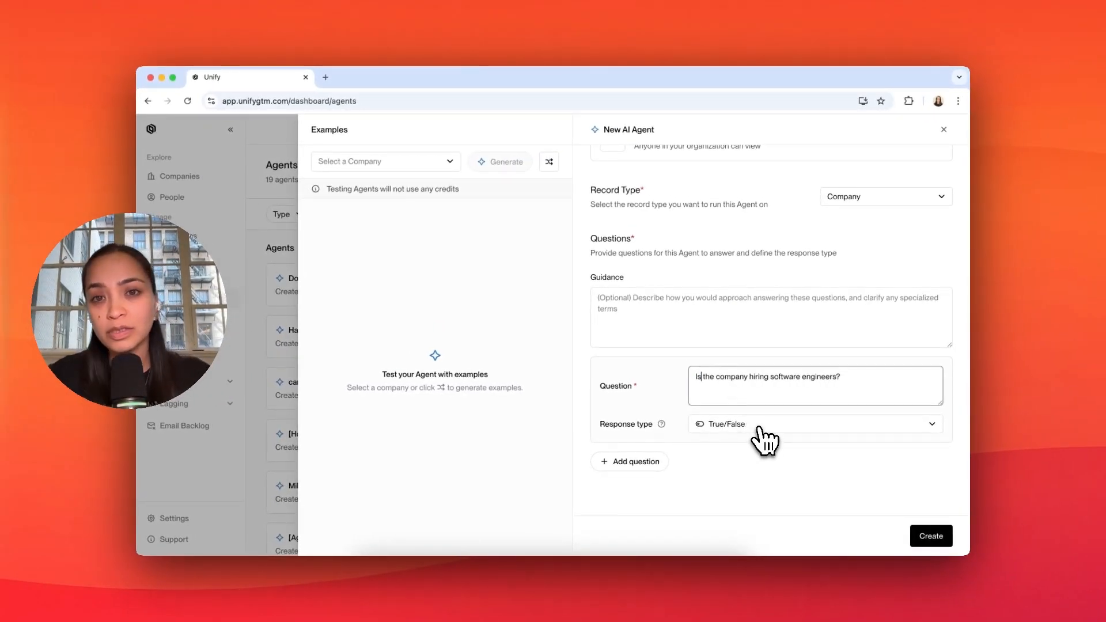
Step: Add a second question: "Has java been listed as a technology in any of the software engineering job descriptions?"
{"action": "left_click", "coordinate": [630, 461]}
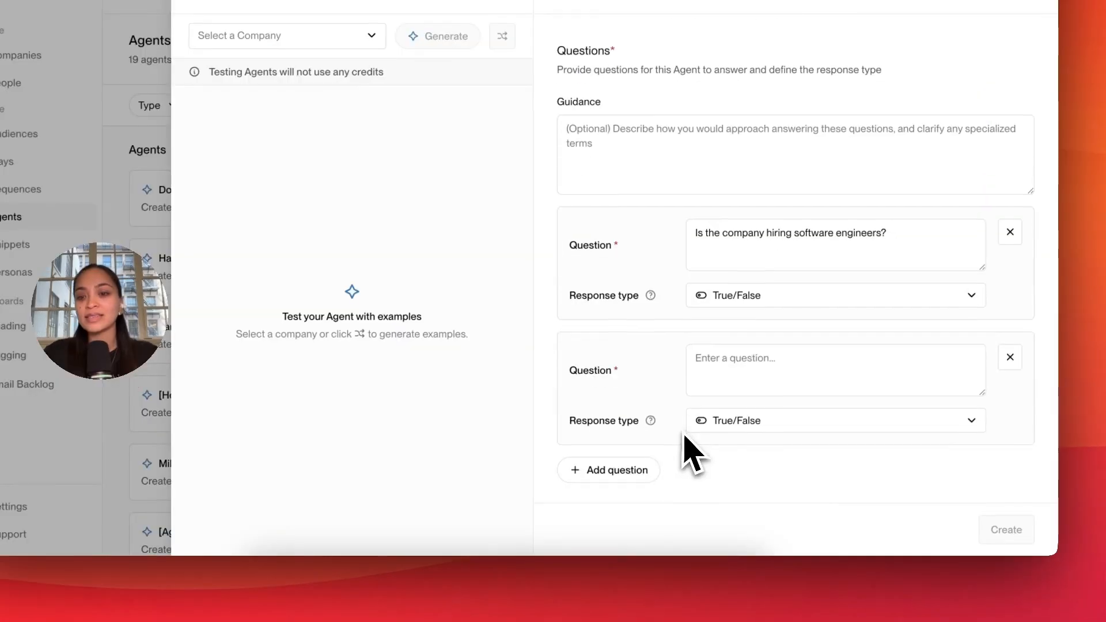
{"action": "left_click", "coordinate": [730, 489]}
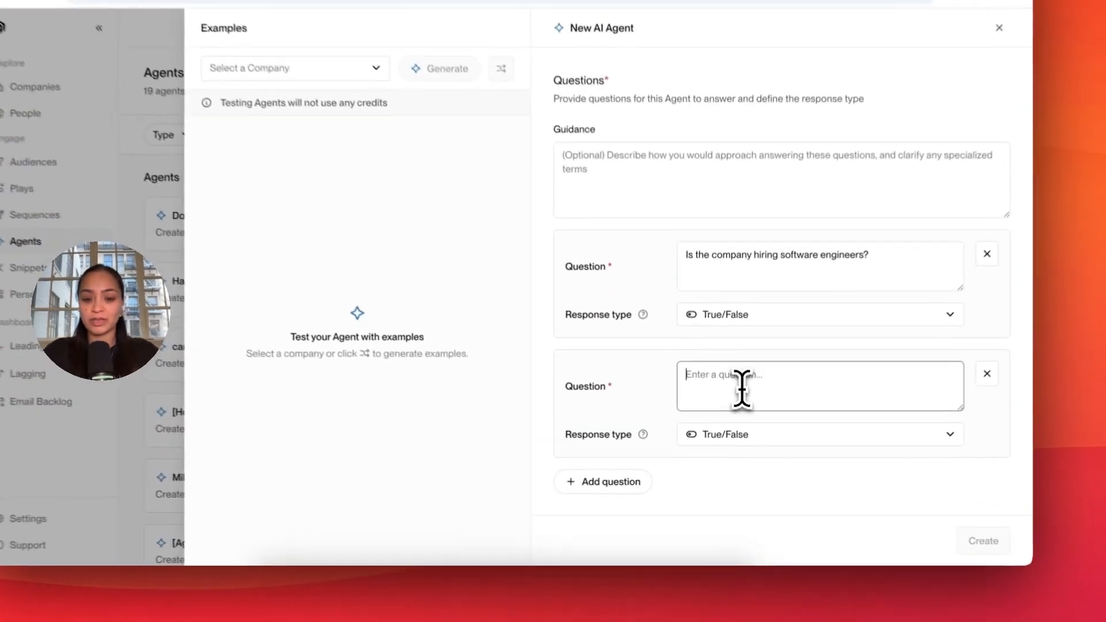
{"action": "type", "text": "Has java been listed as a technology in any of the software engineering job descriptions?"}
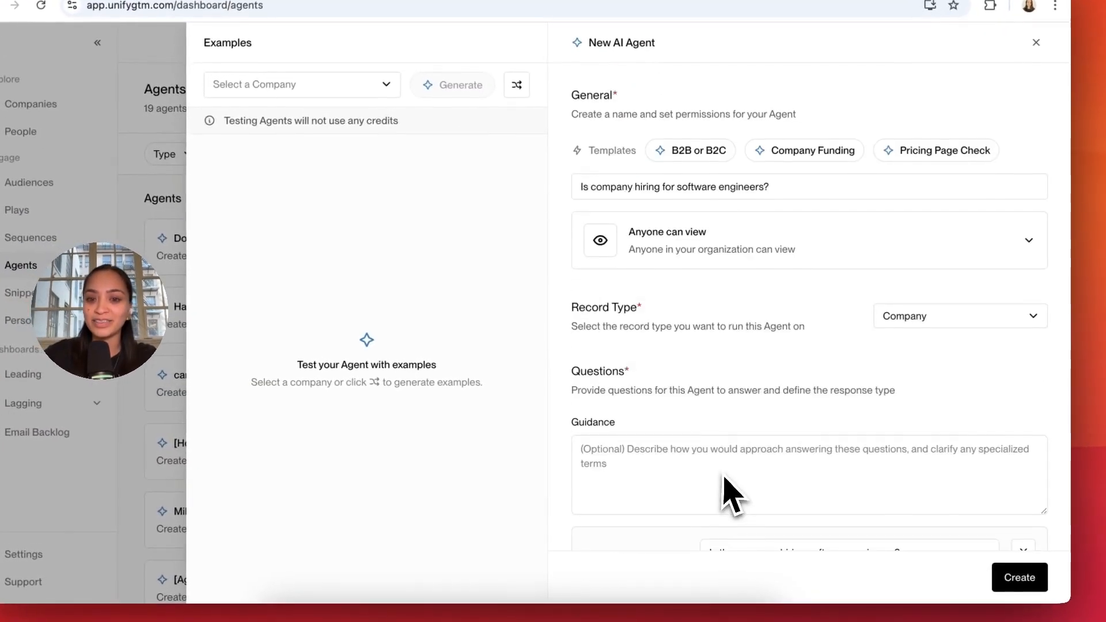
Step: Test the agent by generating an example for the company Retool
{"action": "scroll", "coordinate": [727, 494], "scroll_direction": "down", "scroll_amount": 5}
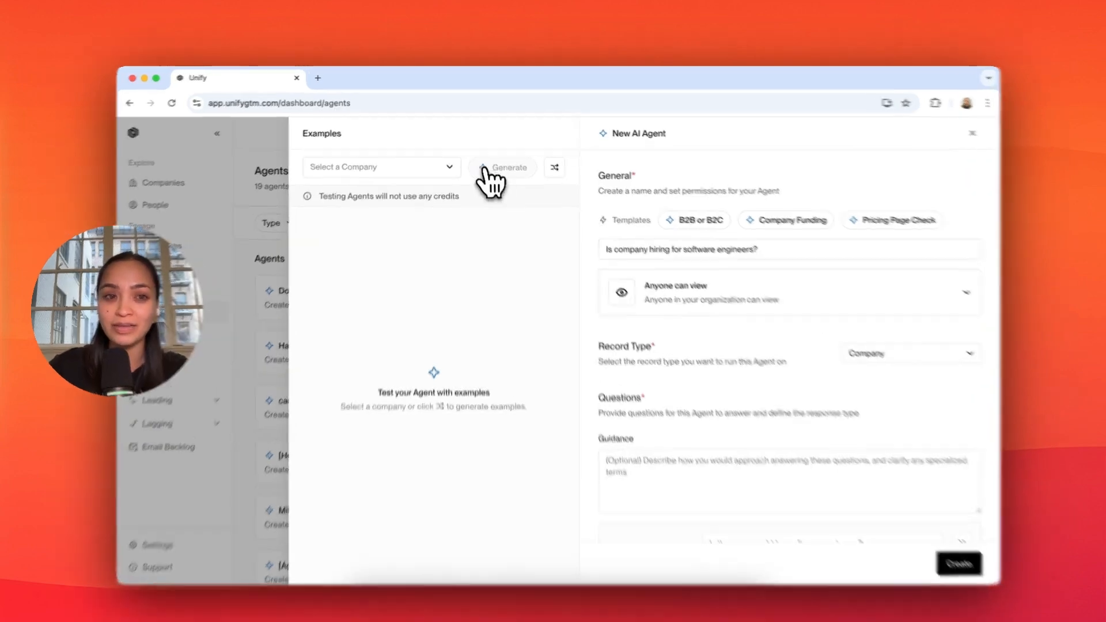
{"action": "left_click", "coordinate": [412, 167]}
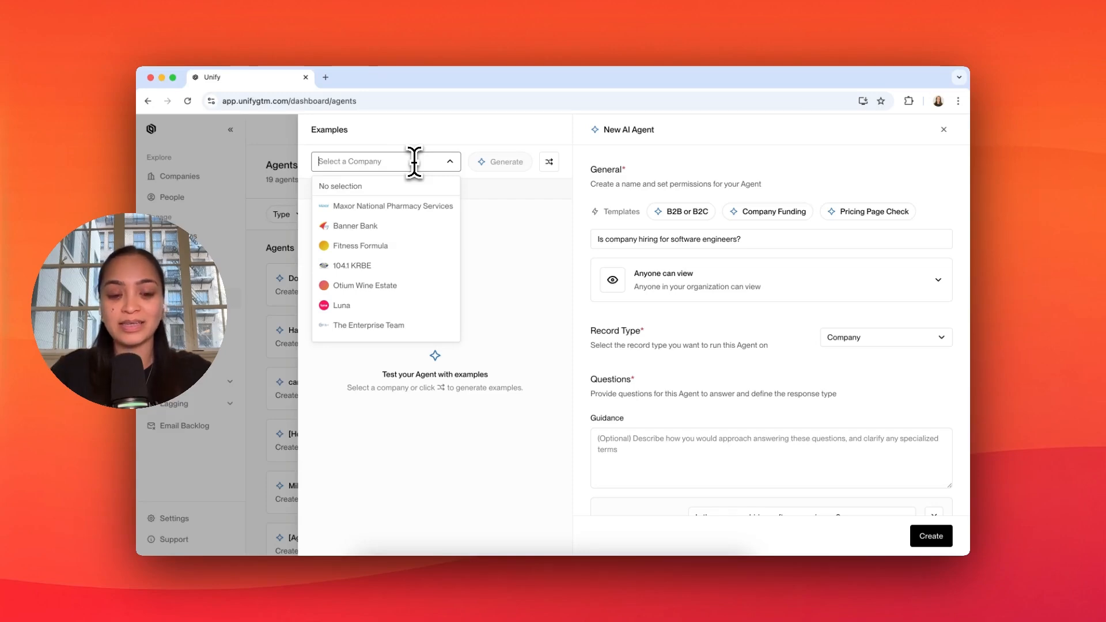
{"action": "type", "text": "retool"}
{"action": "key", "text": "Return"}
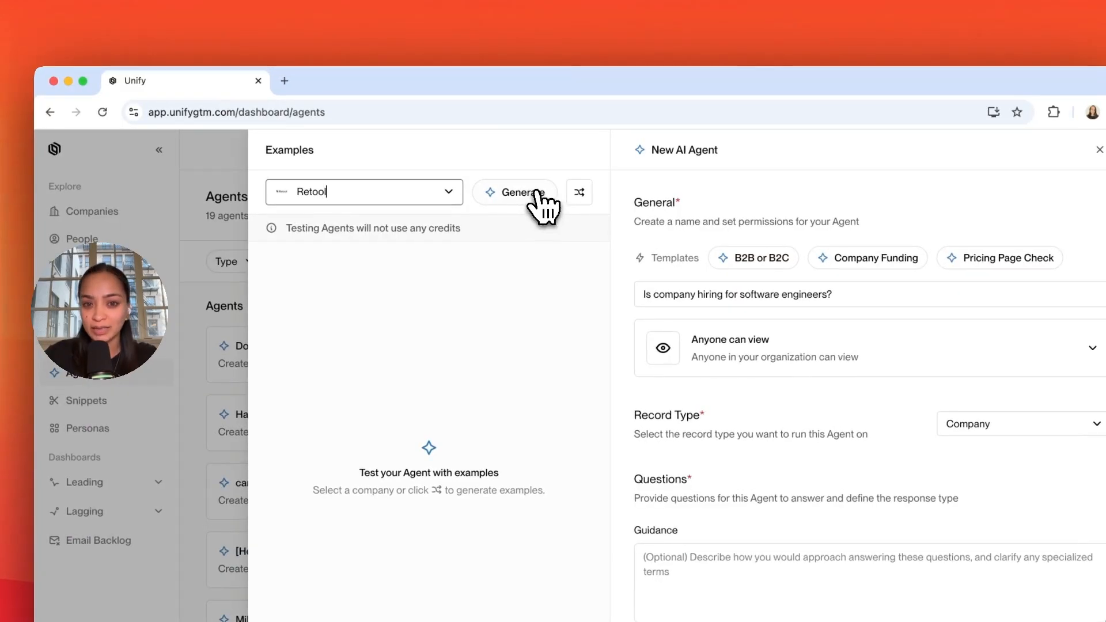
{"action": "left_click", "coordinate": [536, 195]}
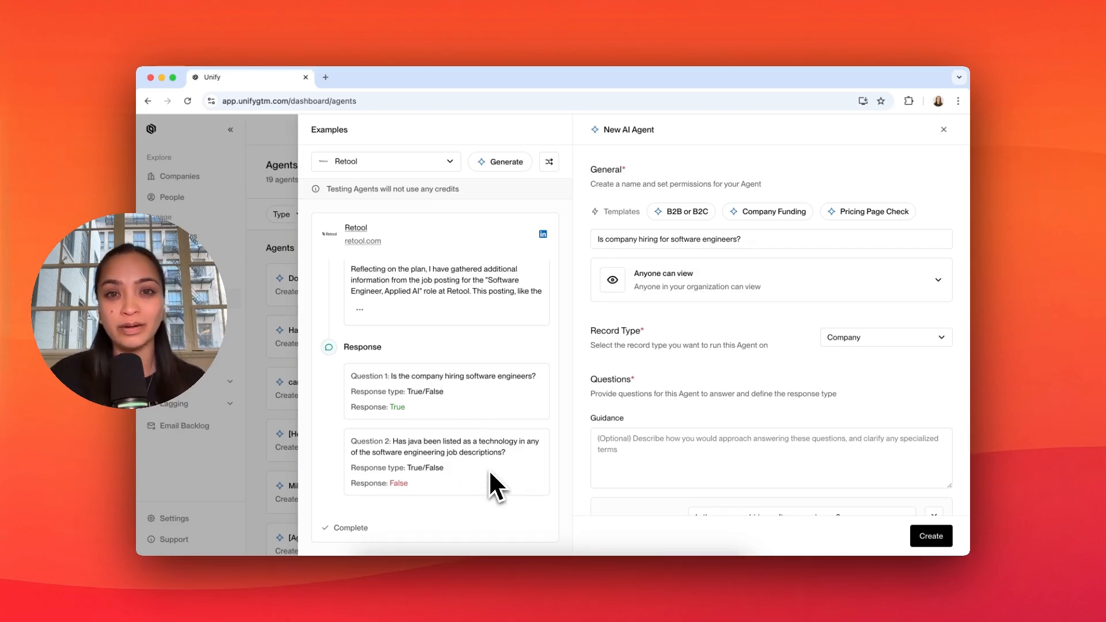
Step: Generate another test example of the agent for Amazon Web Services
{"action": "left_click", "coordinate": [448, 162]}
{"action": "key", "text": "super+a"}
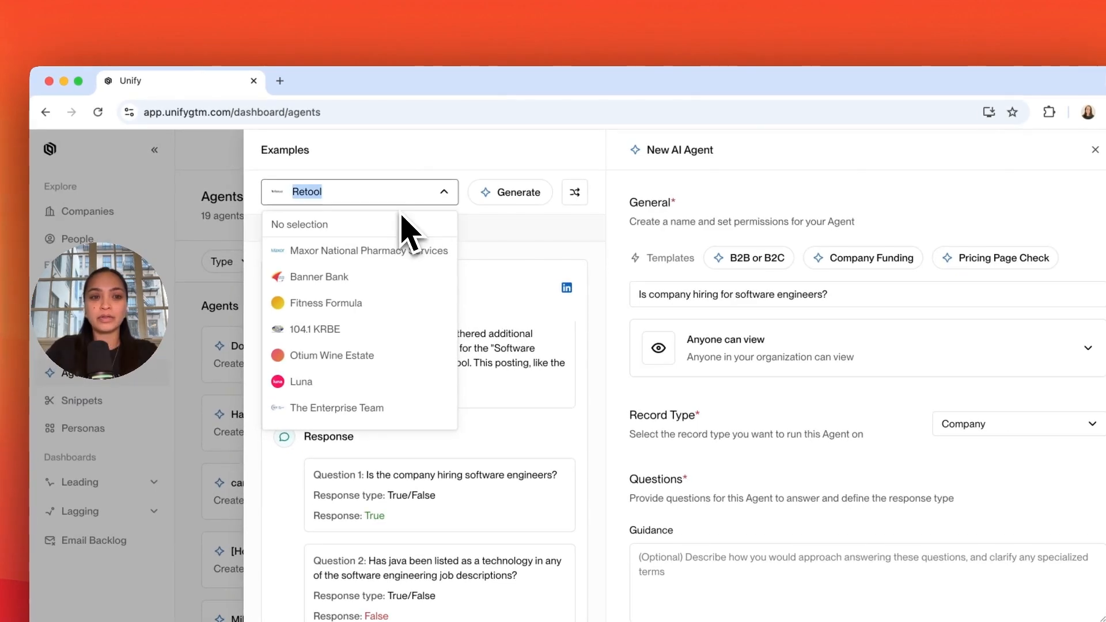
{"action": "type", "text": "Amazon"}
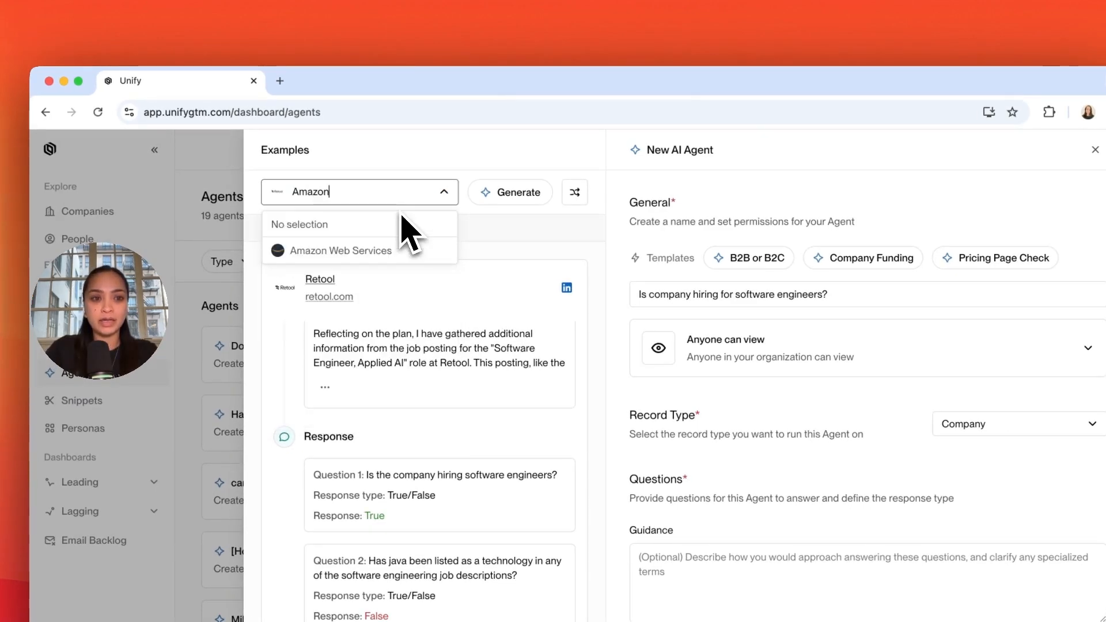
{"action": "left_click", "coordinate": [403, 251]}
{"action": "left_click", "coordinate": [532, 198]}
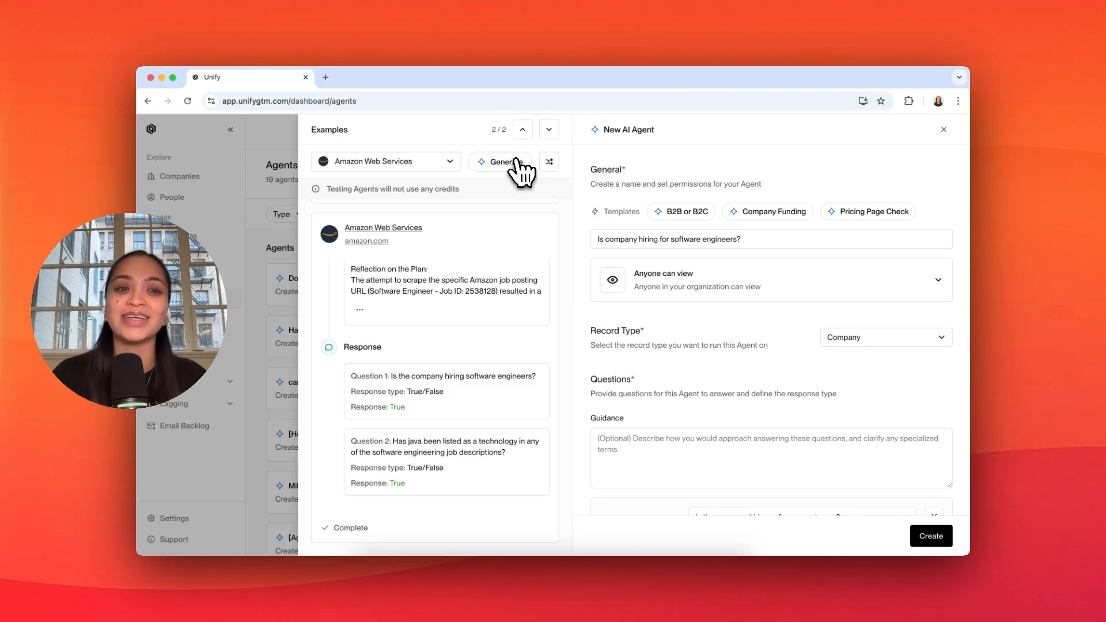
Step: Create the agent and start a new Play from the Infinity Signal quick template
{"action": "left_click", "coordinate": [930, 536]}
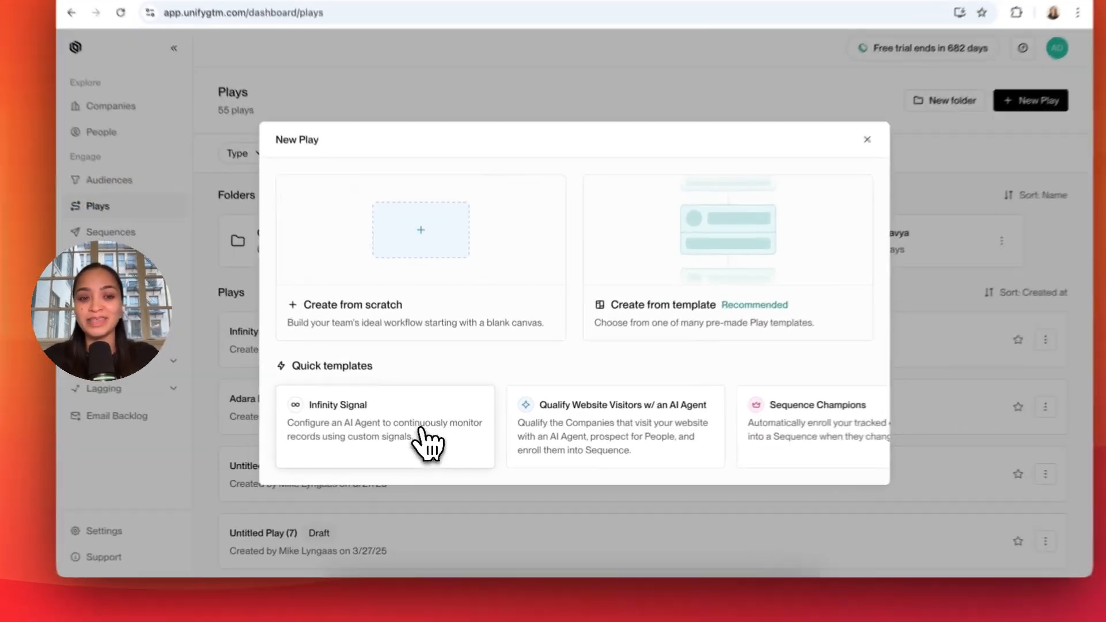
{"action": "left_click", "coordinate": [428, 436]}
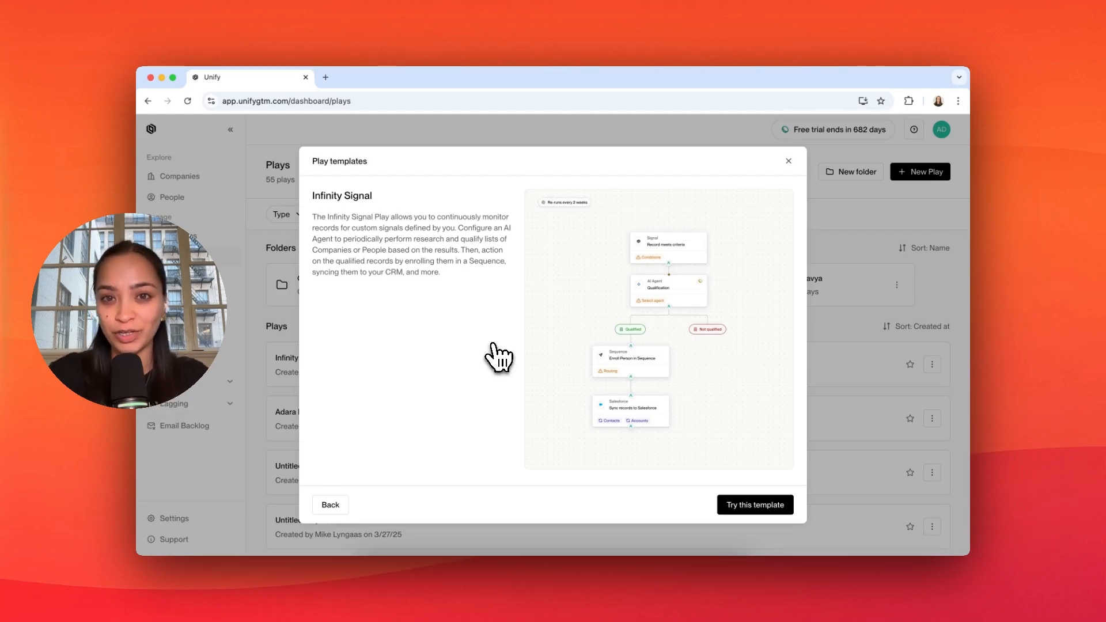
{"action": "left_click", "coordinate": [755, 505]}
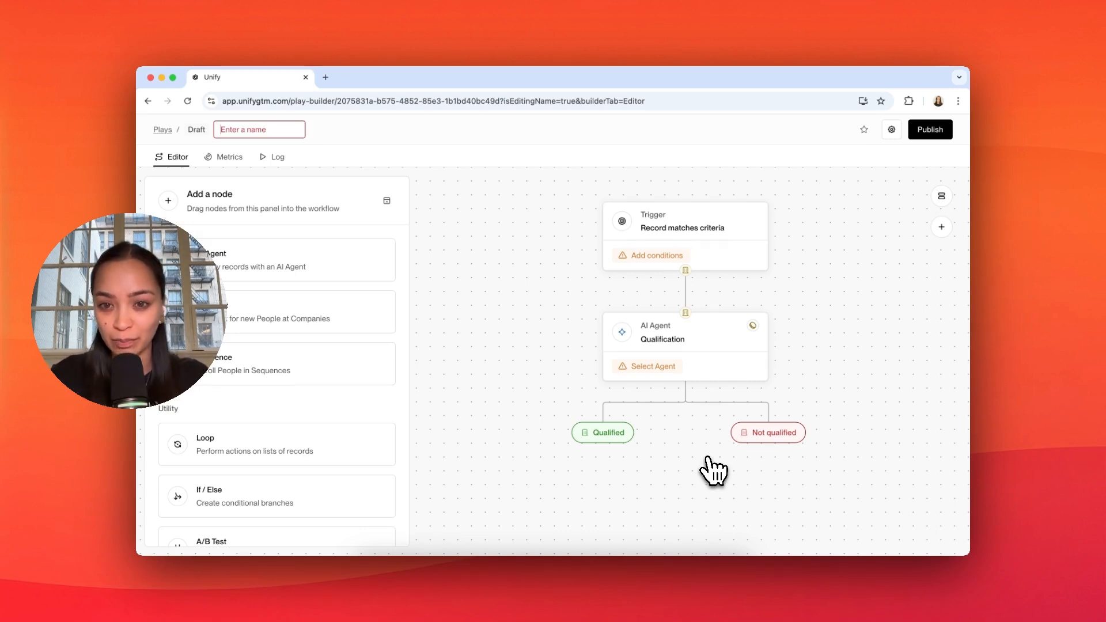
Step: Set the Play's trigger to Record enters an Audience, using the owner's territory audience
{"action": "left_click", "coordinate": [748, 237]}
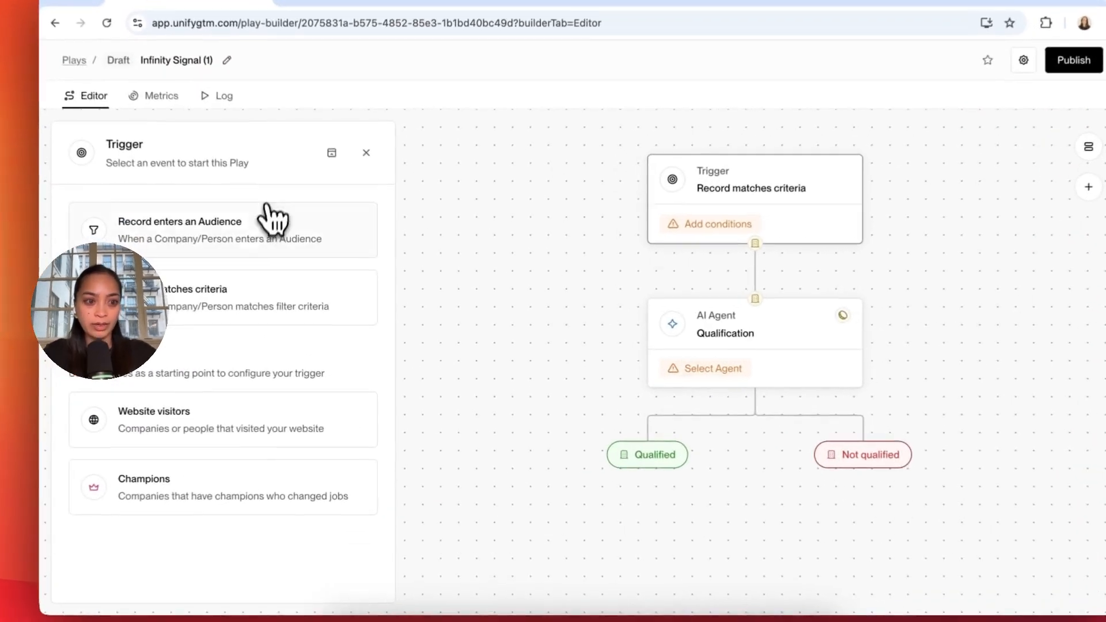
{"action": "left_click", "coordinate": [306, 253]}
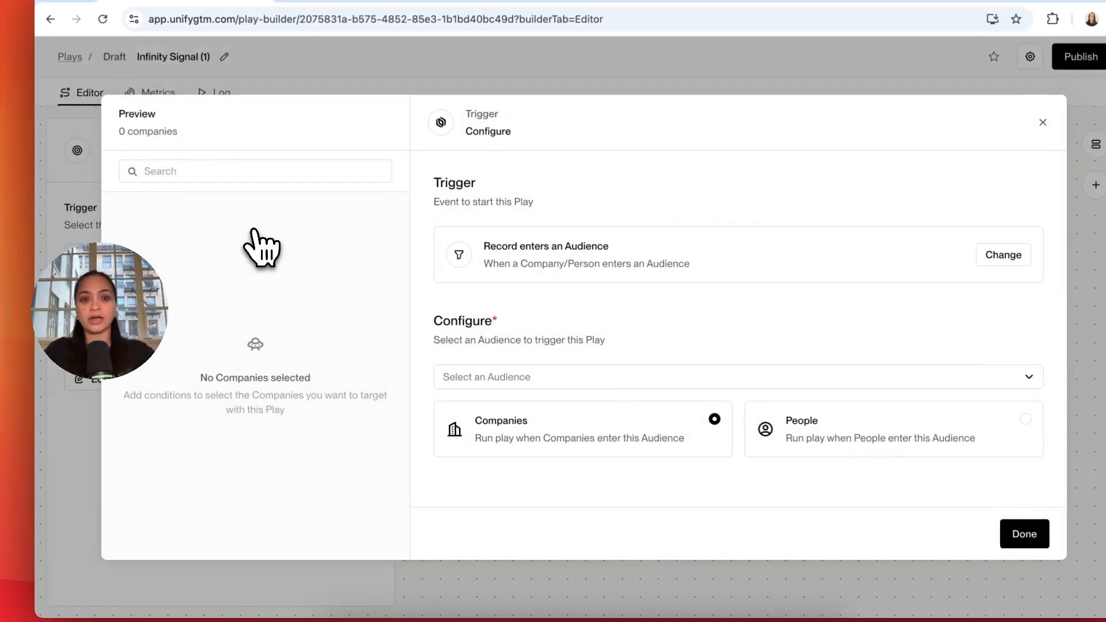
{"action": "left_click", "coordinate": [576, 376]}
{"action": "left_click", "coordinate": [573, 461]}
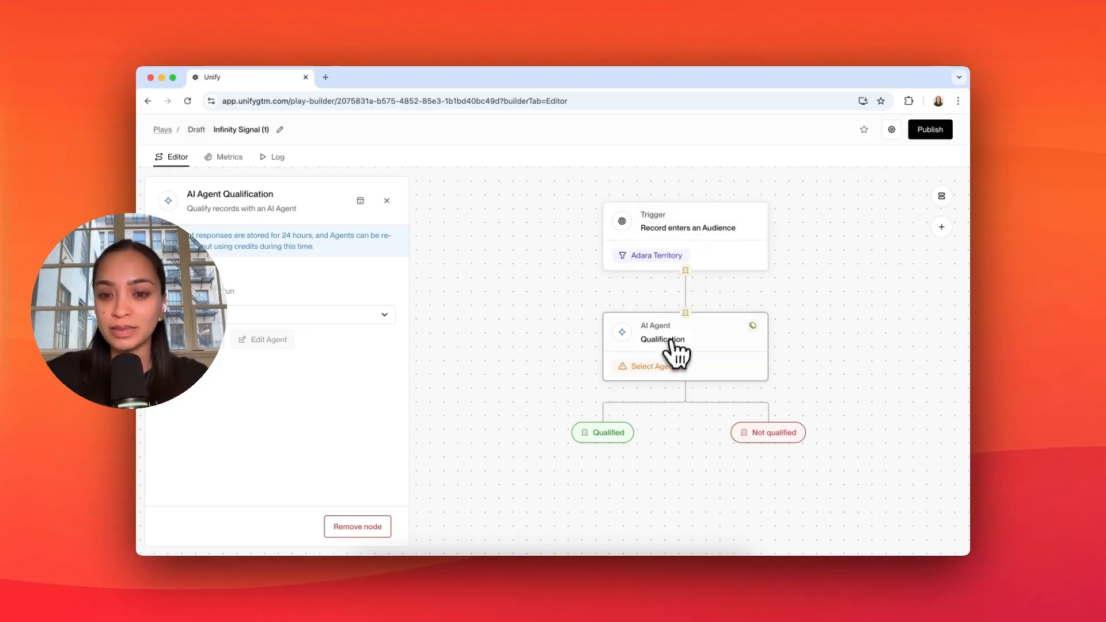
Step: Assign the "Is company hiring for software engineers?" agent to the AI Agent node, qualifying companies when both answers are True
{"action": "left_click", "coordinate": [238, 314]}
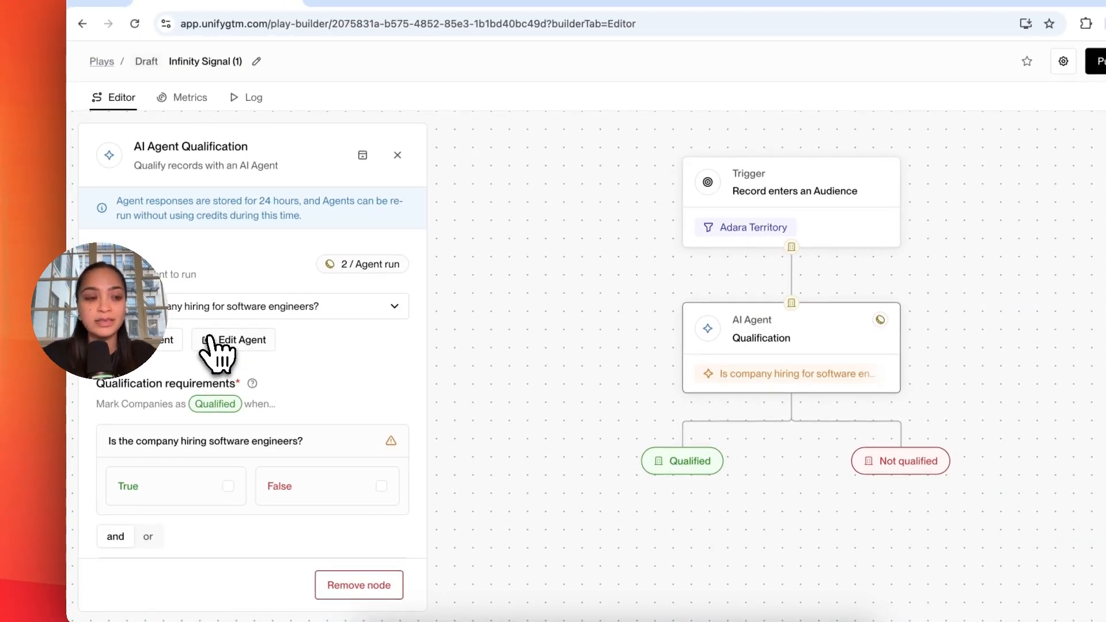
{"action": "scroll", "coordinate": [209, 340], "scroll_direction": "down", "scroll_amount": 3}
{"action": "left_click", "coordinate": [230, 361]}
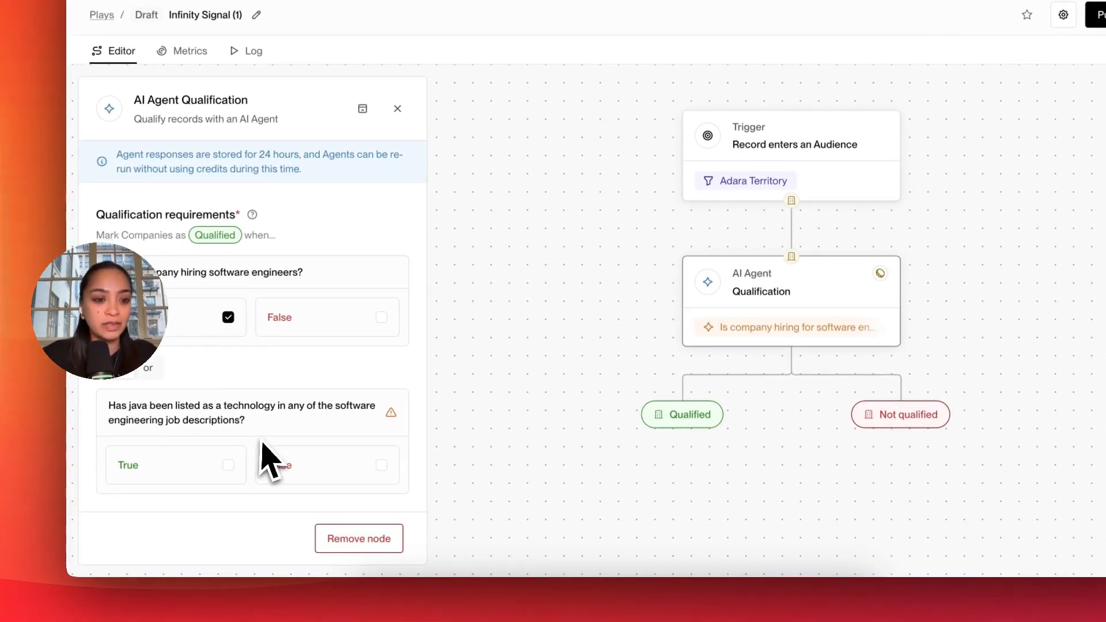
{"action": "left_click", "coordinate": [229, 465]}
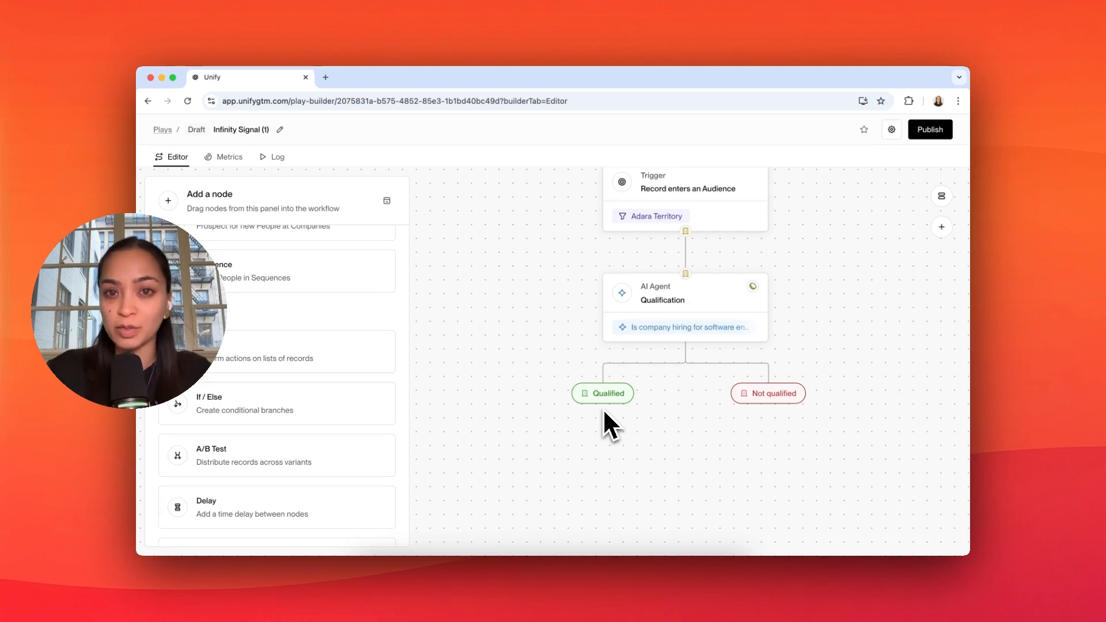
Step: Add a Prospect node under the Qualified branch and set its maximum prospects per company to 5
{"action": "scroll", "coordinate": [314, 346], "scroll_direction": "up", "scroll_amount": 2}
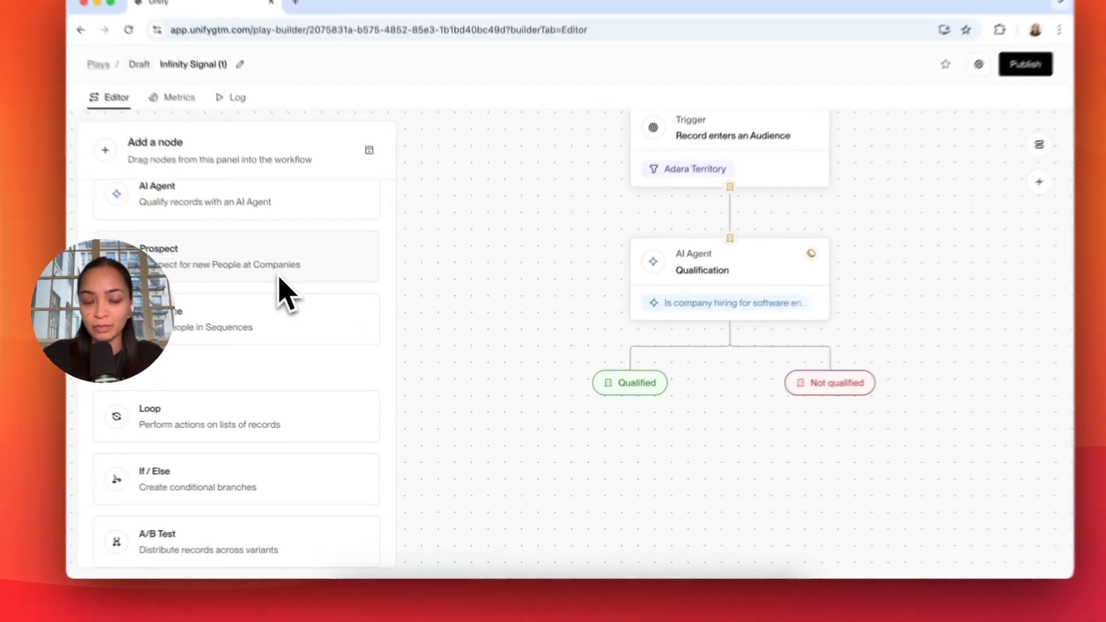
{"action": "left_click_drag", "start_coordinate": [313, 308], "coordinate": [587, 455]}
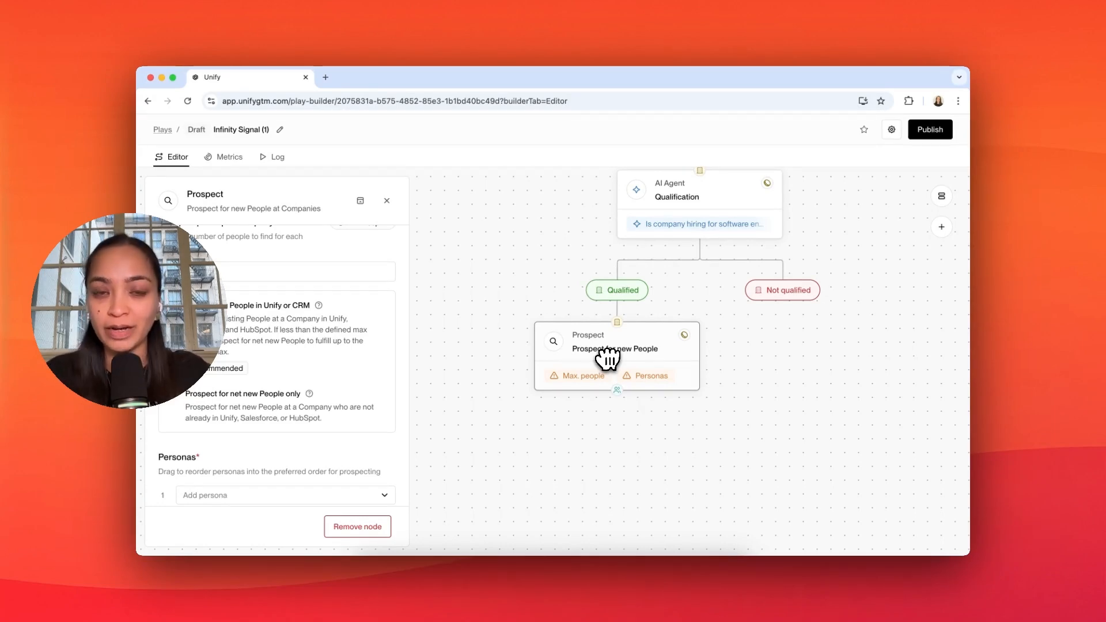
{"action": "scroll", "coordinate": [284, 350], "scroll_direction": "up", "scroll_amount": 1}
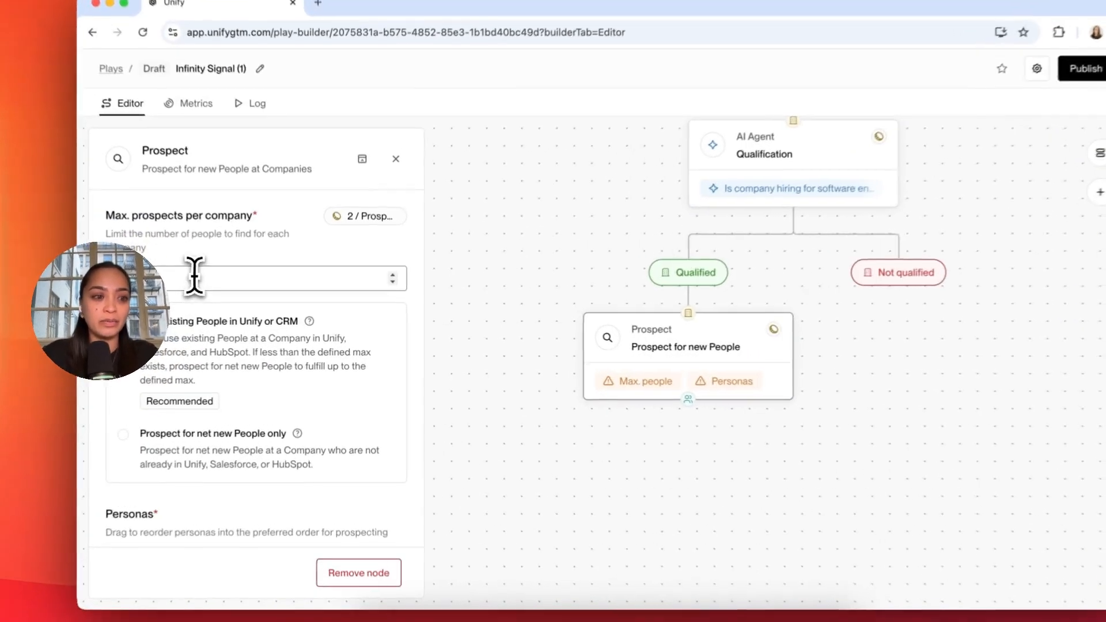
{"action": "left_click", "coordinate": [195, 276]}
{"action": "type", "text": "5"}
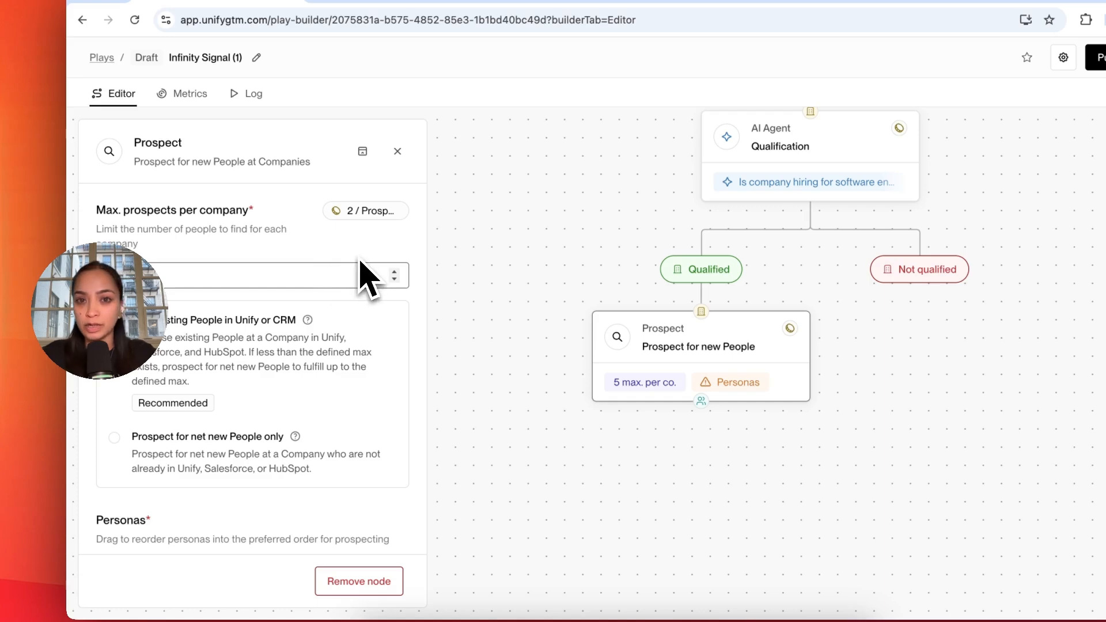
Step: Add the Engineering Leader Manager+ persona to the Prospect node
{"action": "scroll", "coordinate": [247, 345], "scroll_direction": "down", "scroll_amount": 4}
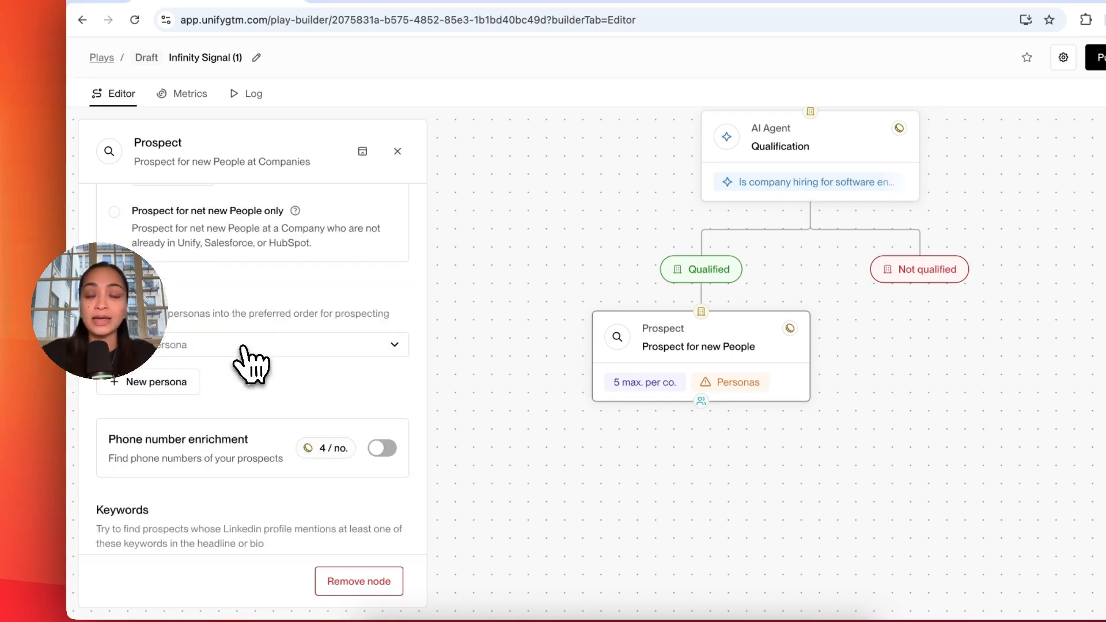
{"action": "left_click", "coordinate": [239, 345]}
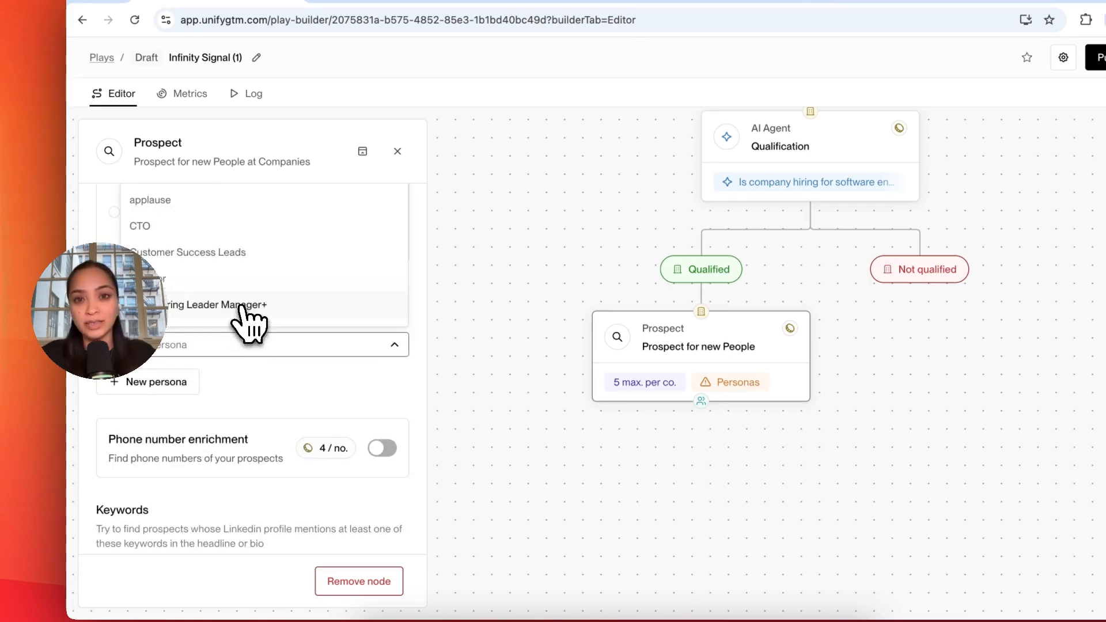
{"action": "left_click", "coordinate": [248, 305]}
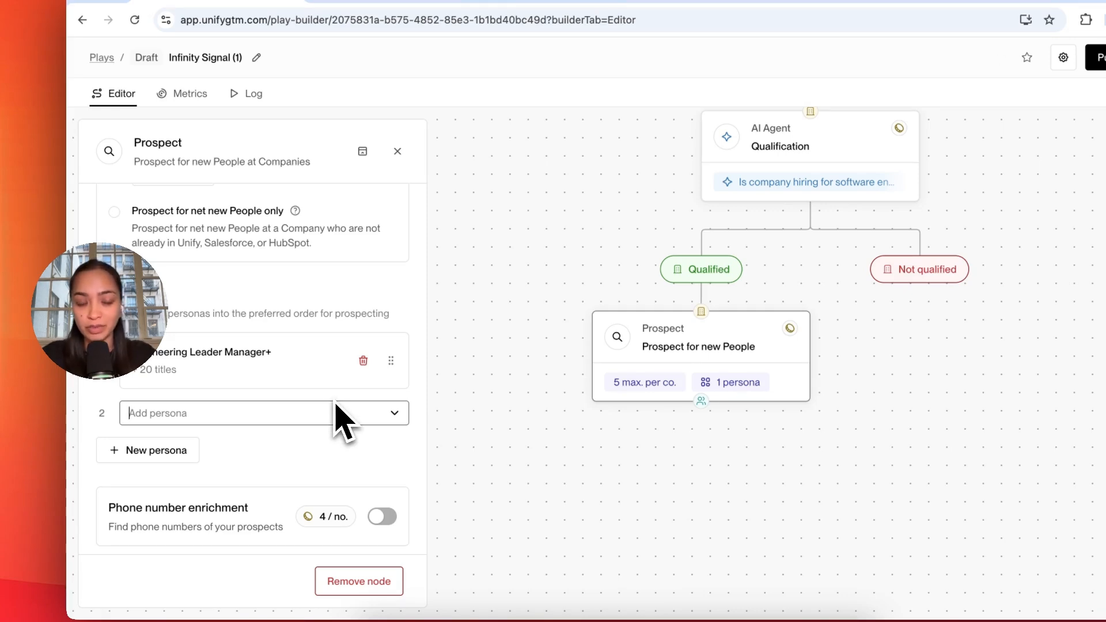
Step: Set the prospect location to United States and close the Prospect node's configuration
{"action": "scroll", "coordinate": [334, 403], "scroll_direction": "down", "scroll_amount": 4}
{"action": "left_click", "coordinate": [269, 471]}
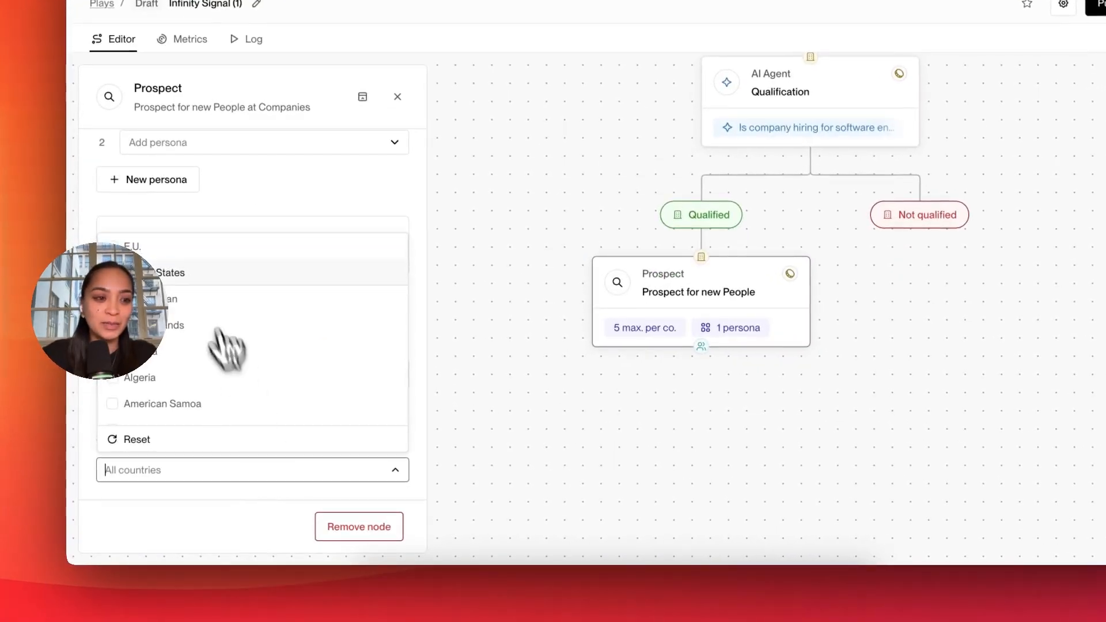
{"action": "left_click", "coordinate": [199, 275]}
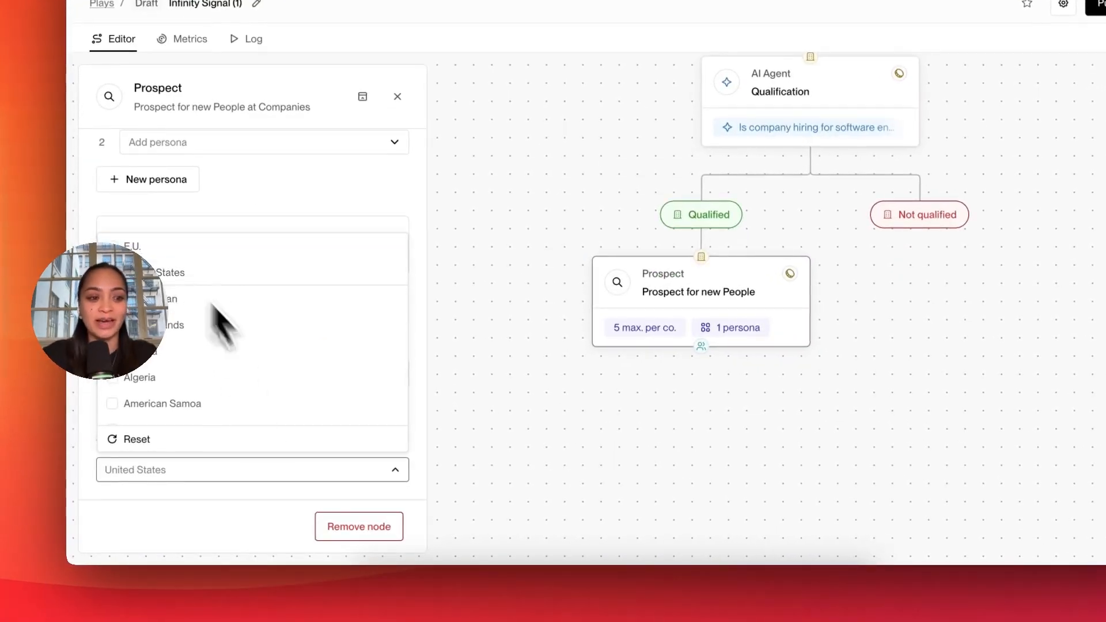
{"action": "left_click", "coordinate": [302, 493]}
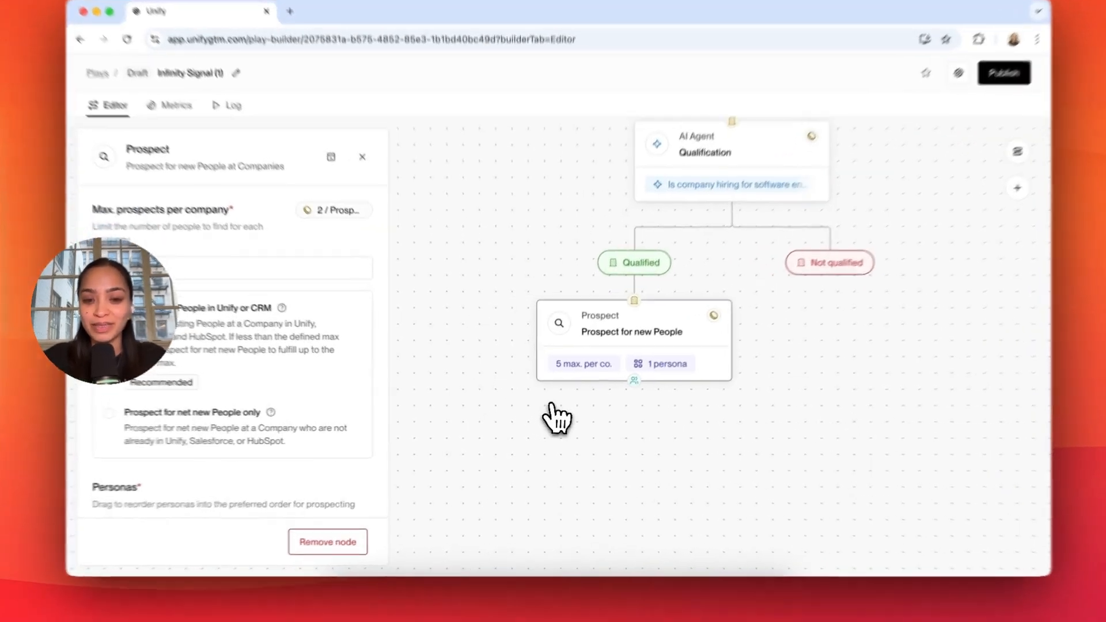
{"action": "left_click", "coordinate": [556, 419]}
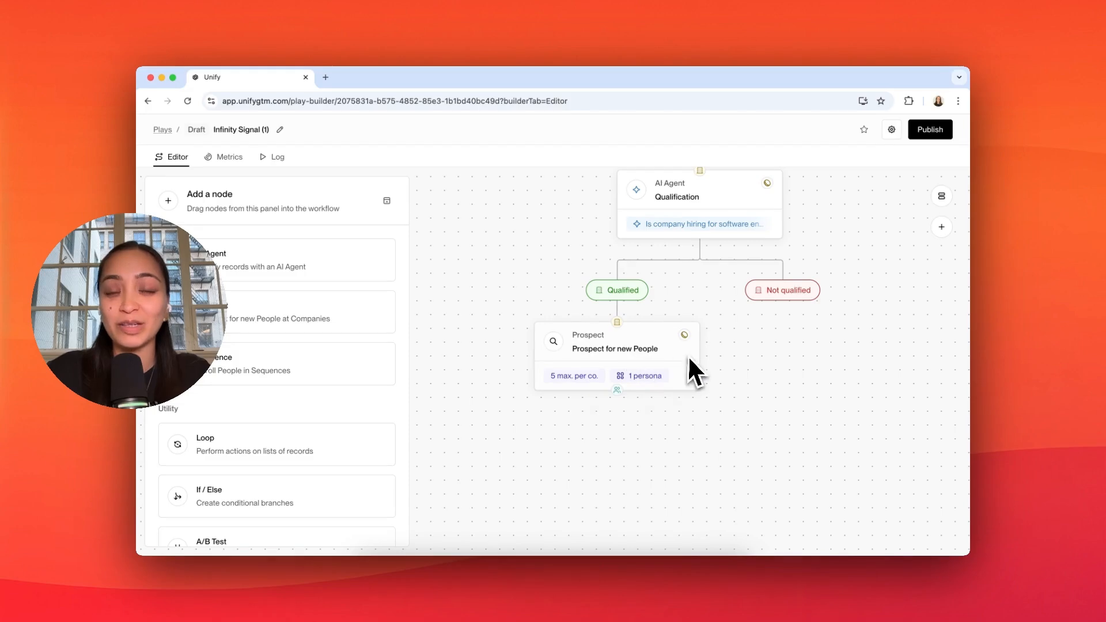
Step: Add a Loop node after the Prospect node and place a Sequence node inside the loop
{"action": "left_click_drag", "start_coordinate": [214, 415], "coordinate": [665, 424]}
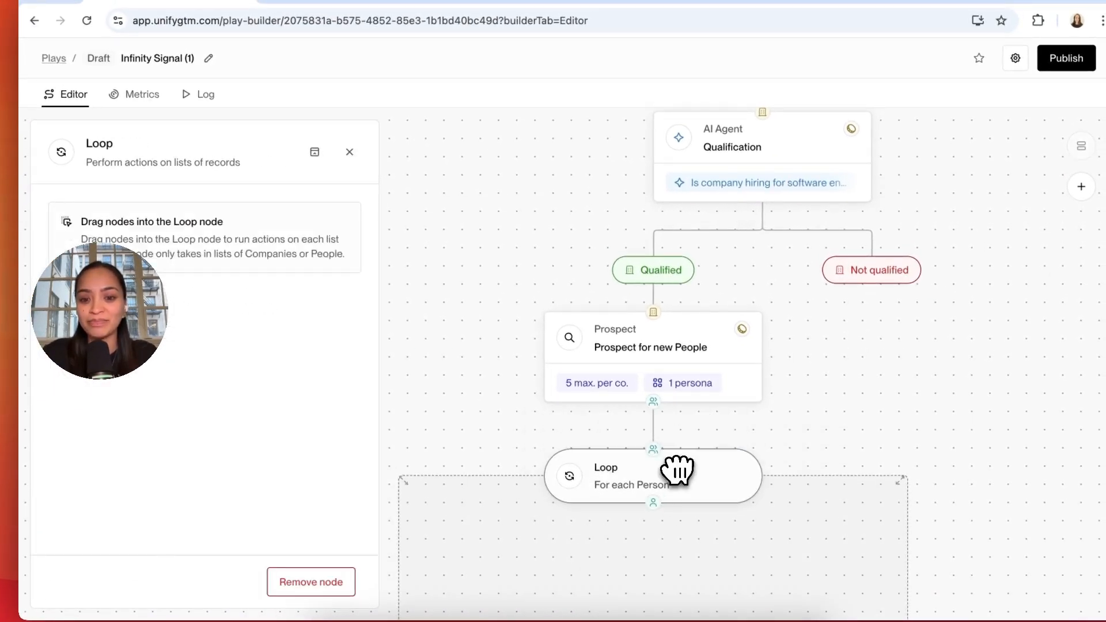
{"action": "scroll", "coordinate": [677, 471], "scroll_direction": "down", "scroll_amount": 3}
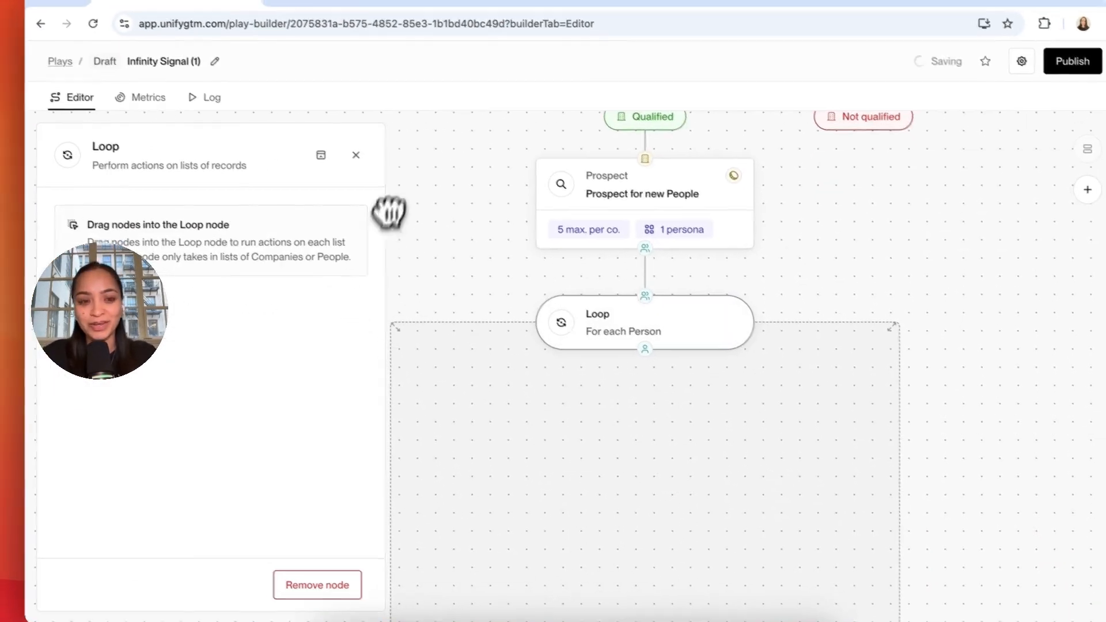
{"action": "left_click", "coordinate": [349, 152]}
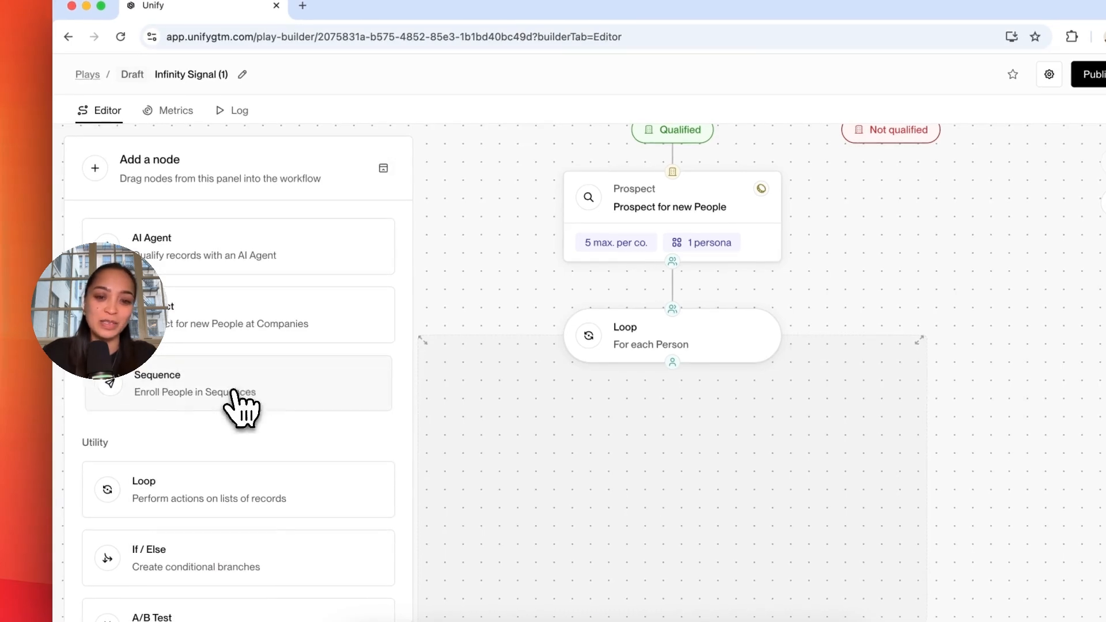
{"action": "left_click_drag", "start_coordinate": [233, 398], "coordinate": [650, 467]}
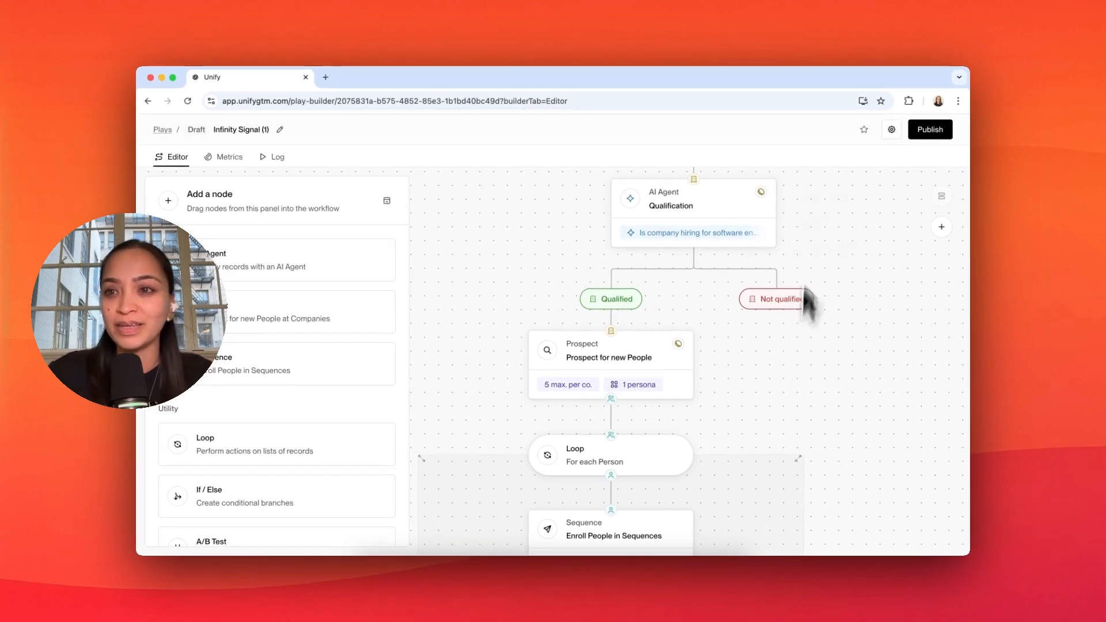
Step: Allow the Play to rerun on the same record after 1 week and save the Play settings
{"action": "left_click", "coordinate": [891, 129]}
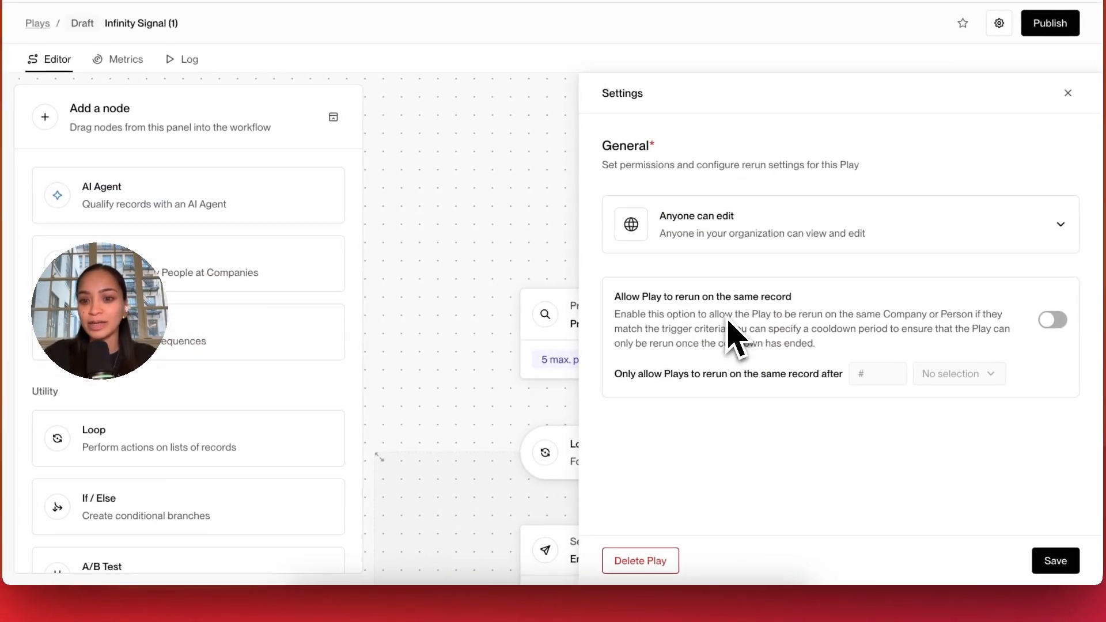
{"action": "left_click", "coordinate": [1052, 320]}
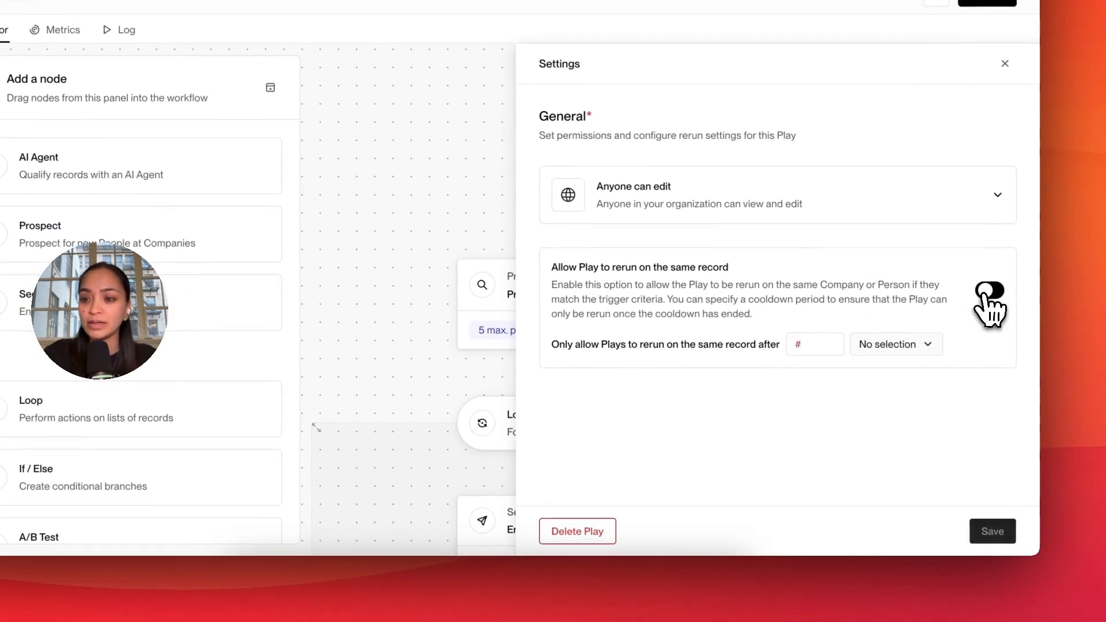
{"action": "left_click", "coordinate": [896, 346]}
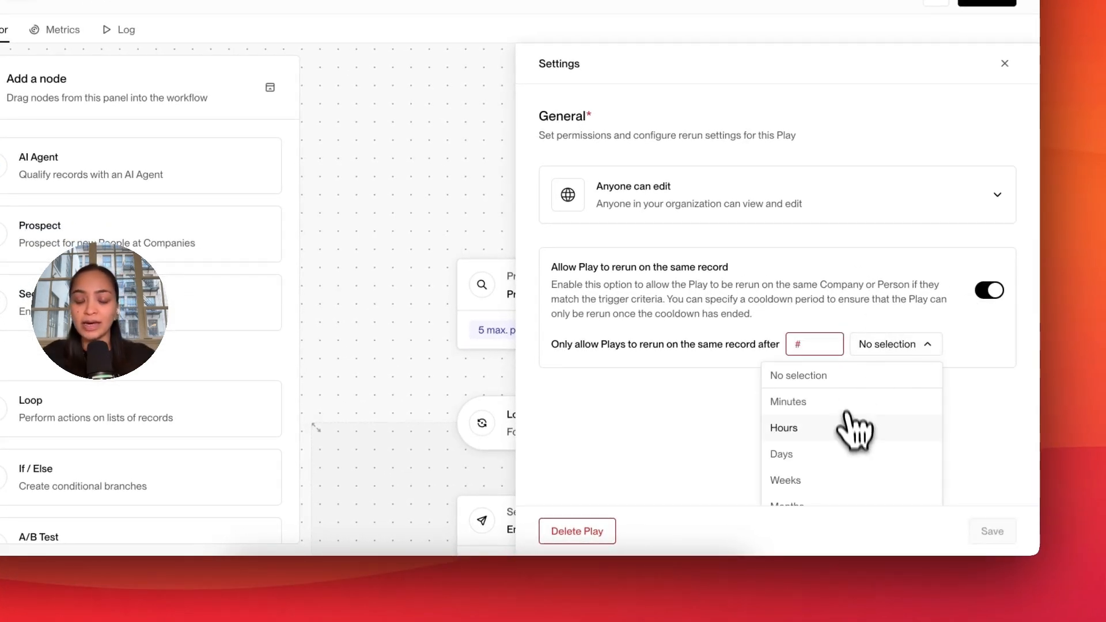
{"action": "left_click", "coordinate": [846, 481]}
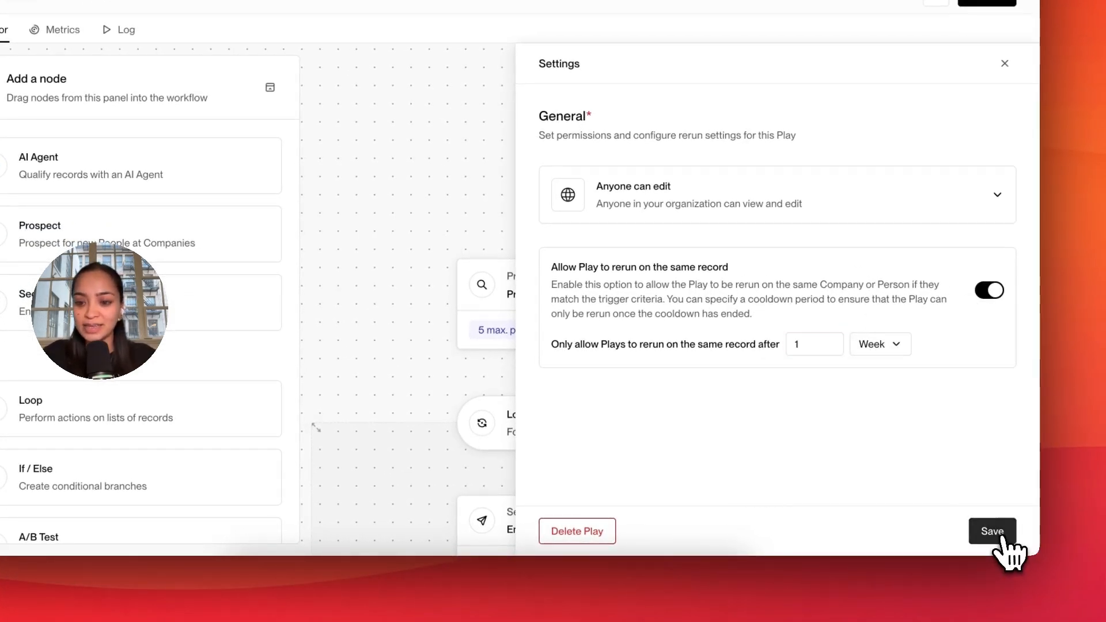
{"action": "left_click", "coordinate": [1002, 540]}
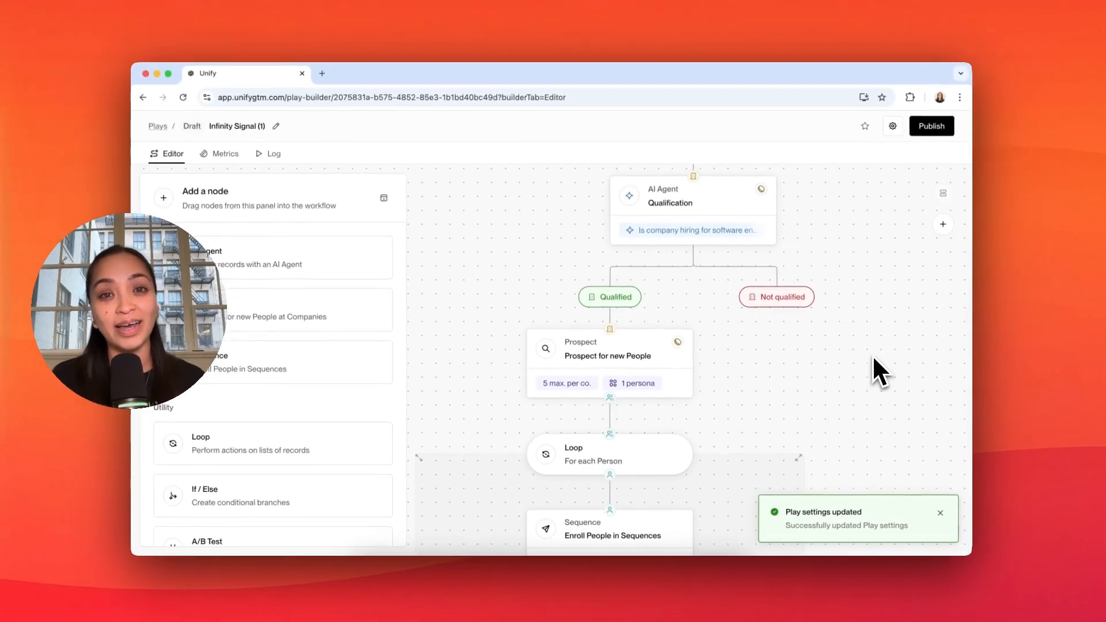